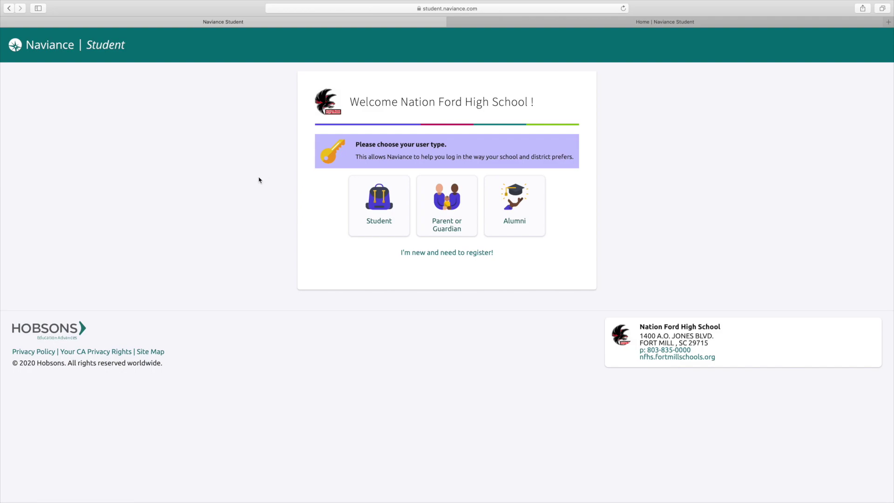
Step: Log in through Clever as a Nation Ford student with Google, then switch back to the Naviance tab
left_click(509, 10)
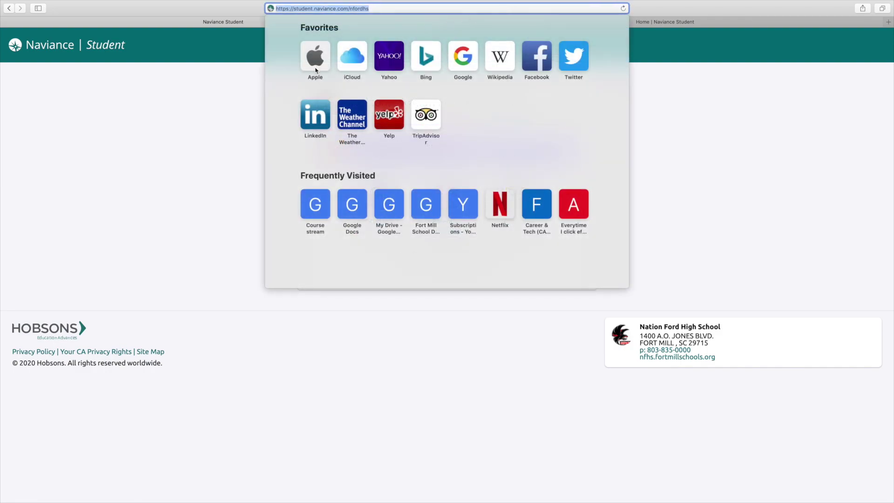
left_click(231, 96)
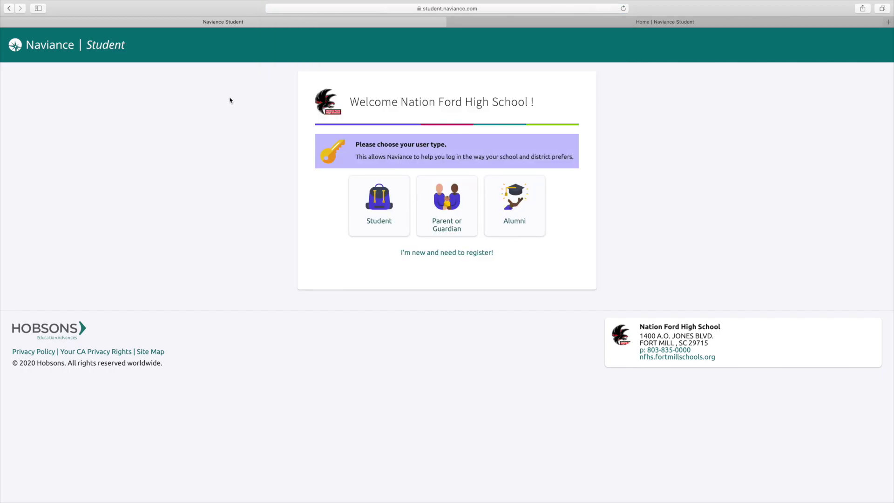
left_click(378, 204)
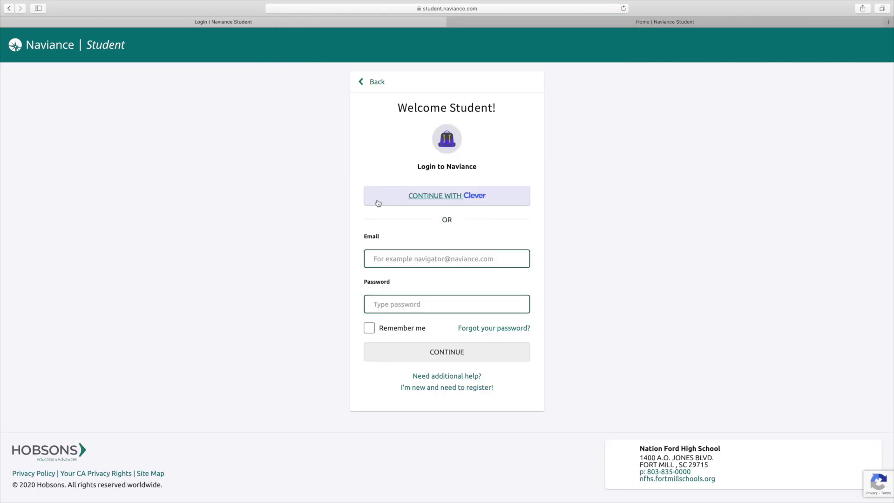
left_click(415, 199)
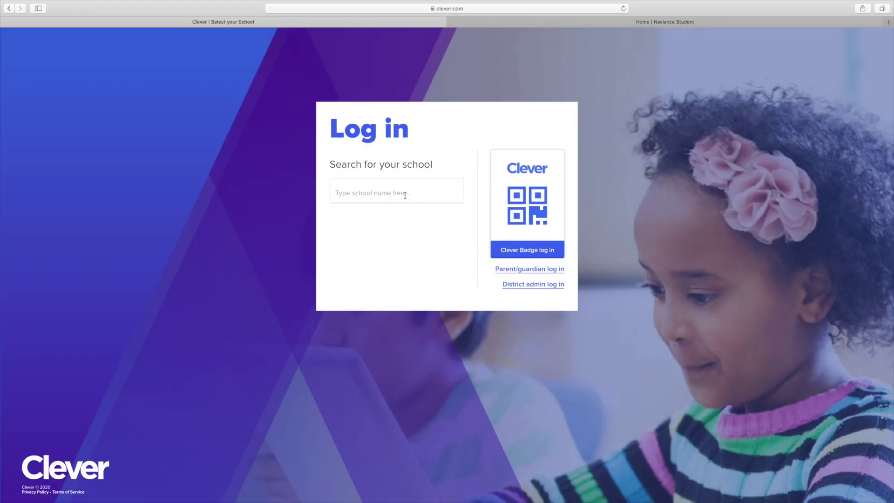
left_click(401, 195)
type("Nation For")
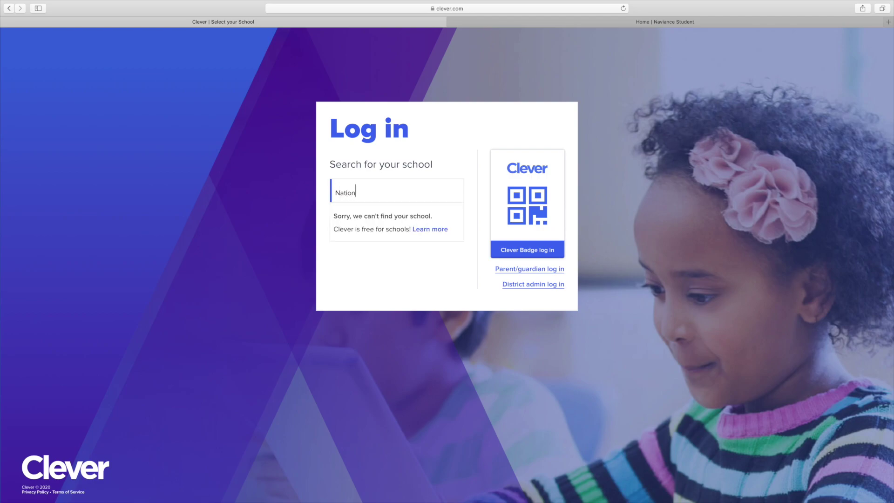
type("d")
key("Return")
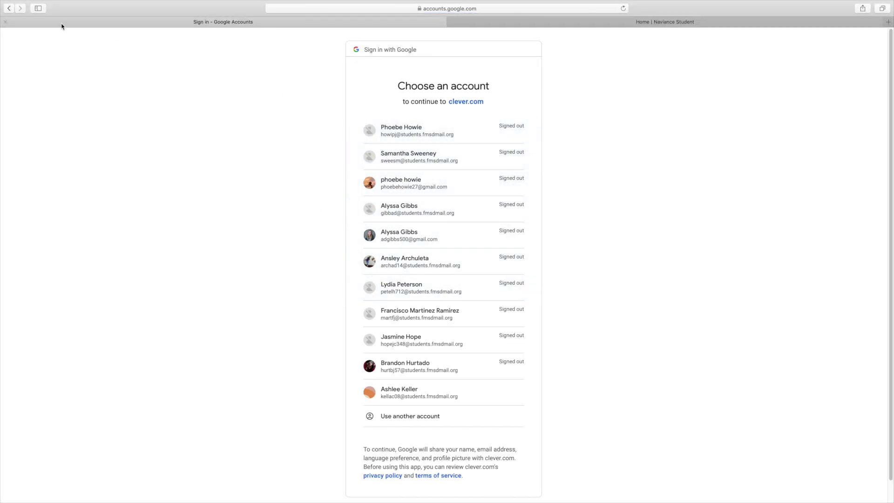
left_click(485, 23)
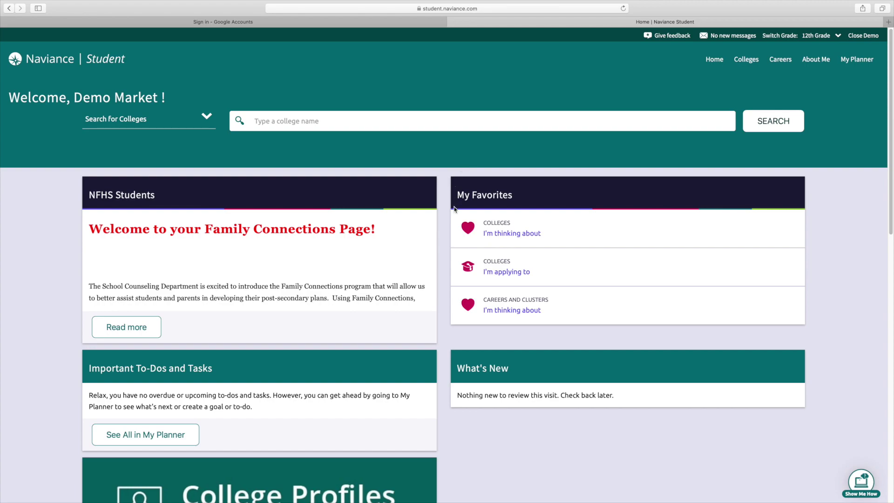
Step: From Colleges I'm applying to, add a new application and search 'Appalac' to choose Appalachian State University
left_click(501, 274)
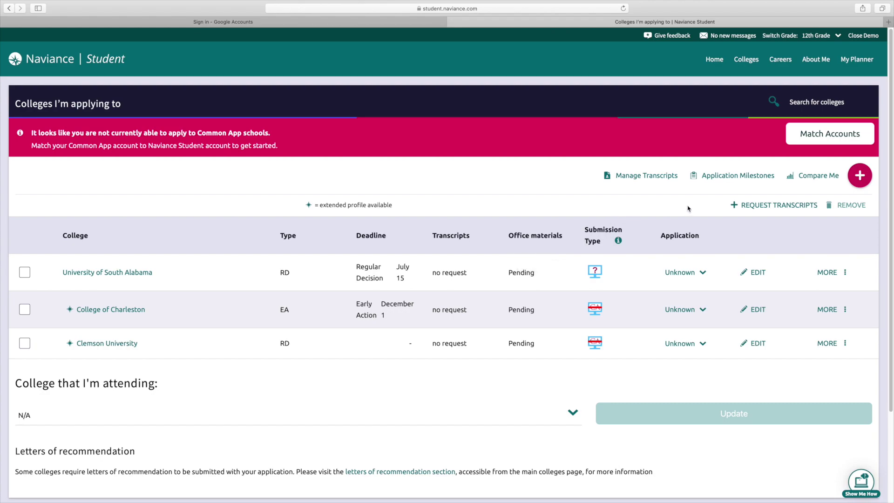
left_click(859, 178)
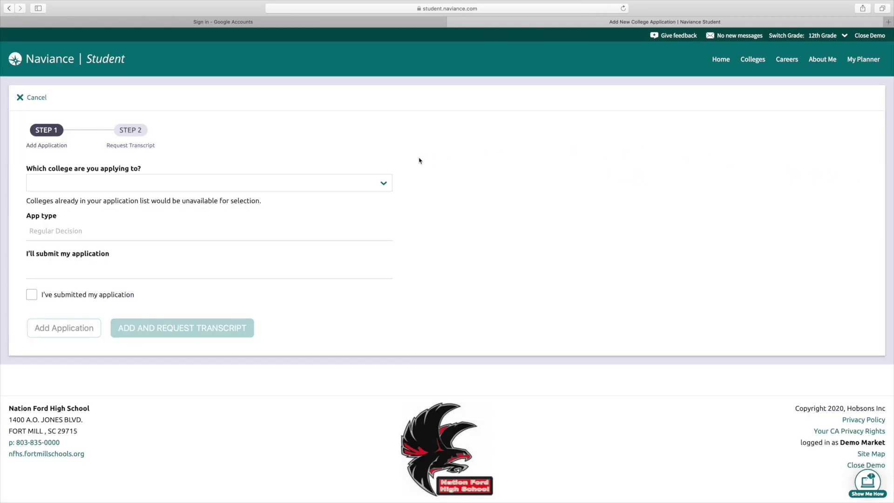
left_click(361, 175)
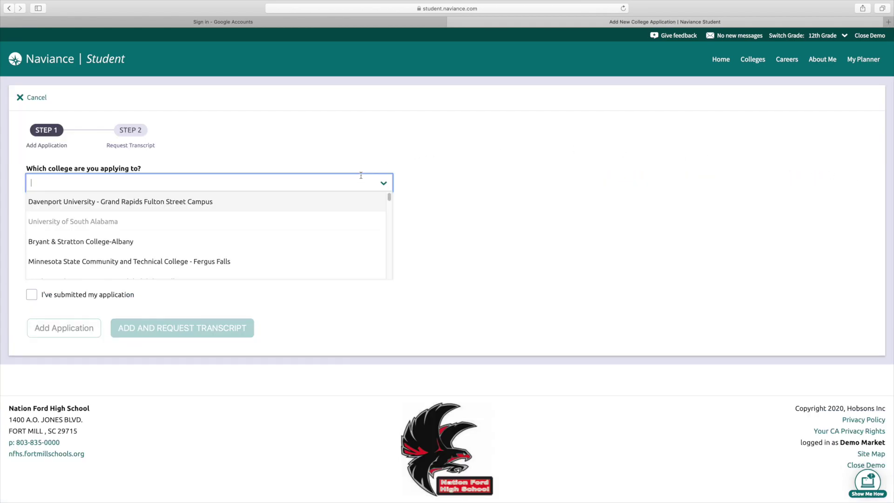
type("Appala")
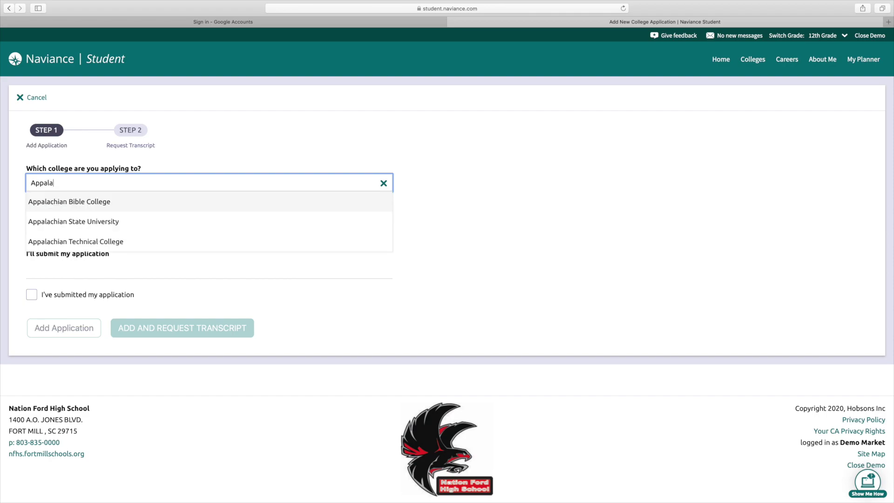
type("c")
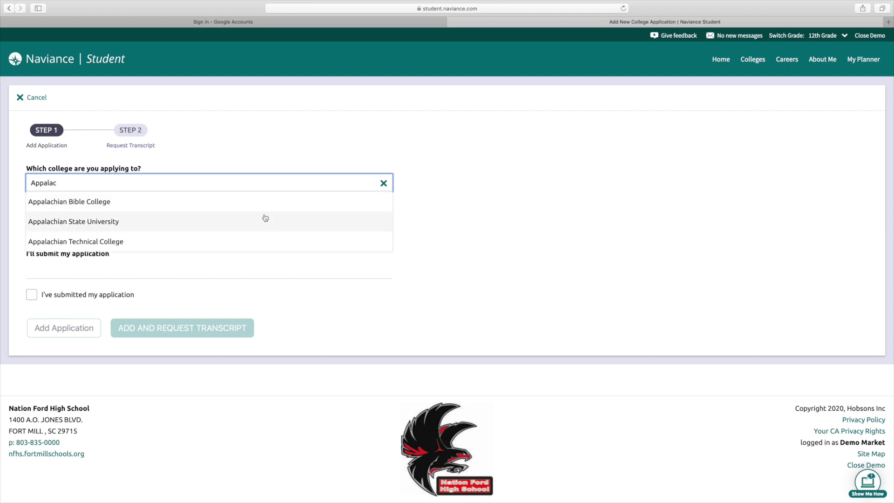
left_click(267, 217)
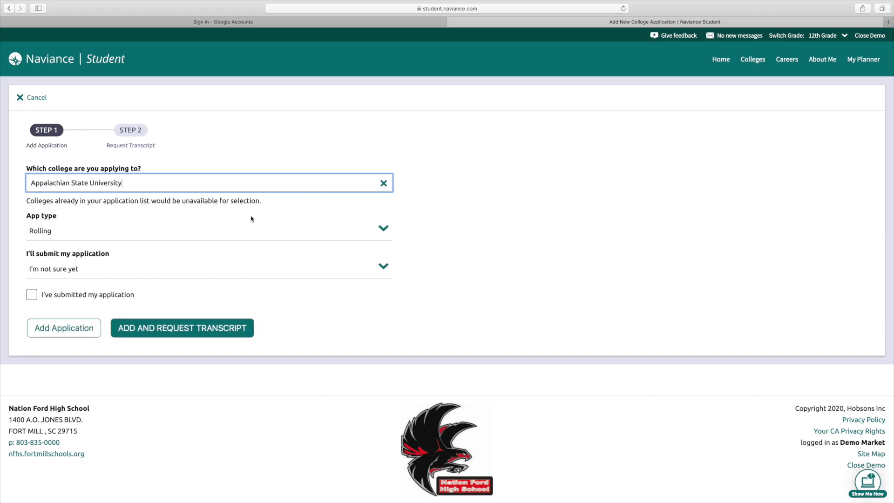
left_click(122, 231)
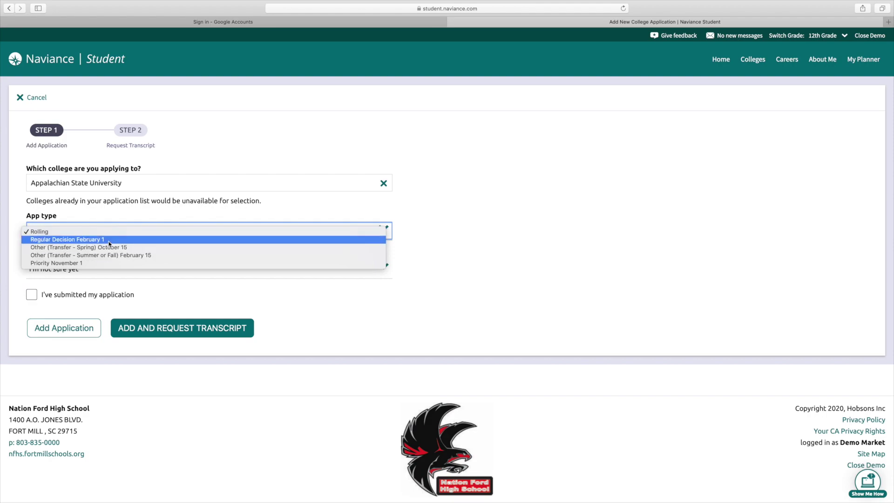
Step: Set app type Regular Decision February 1, submission Direct to the institution, then add and request transcript
left_click(109, 239)
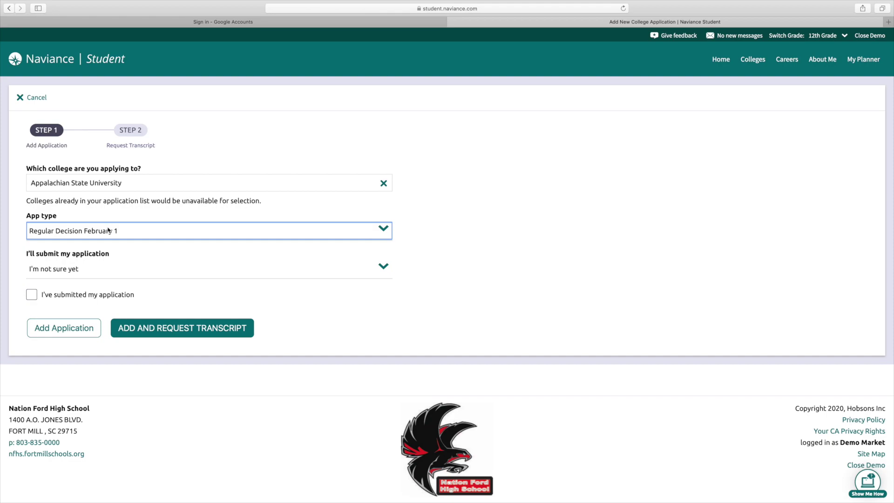
left_click(74, 270)
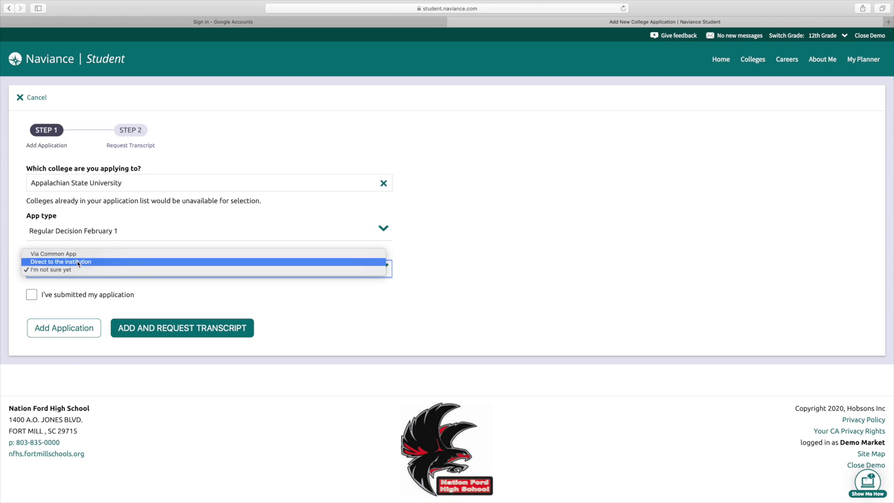
left_click(78, 262)
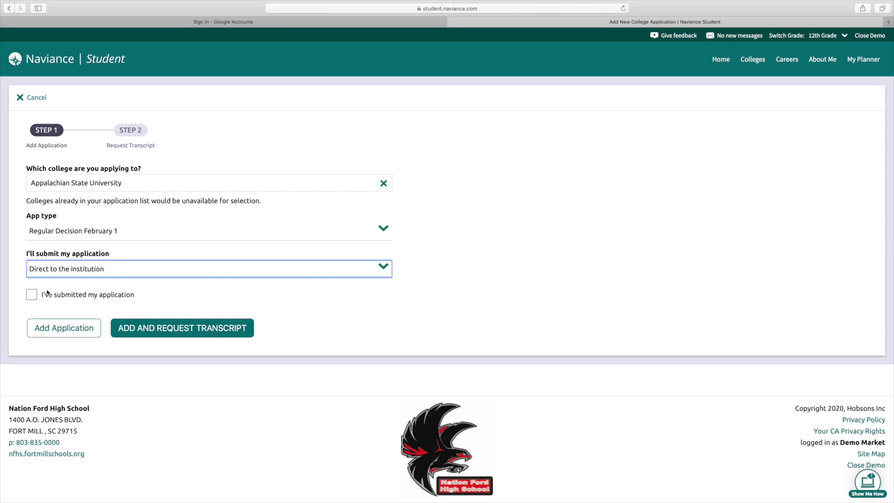
left_click(32, 294)
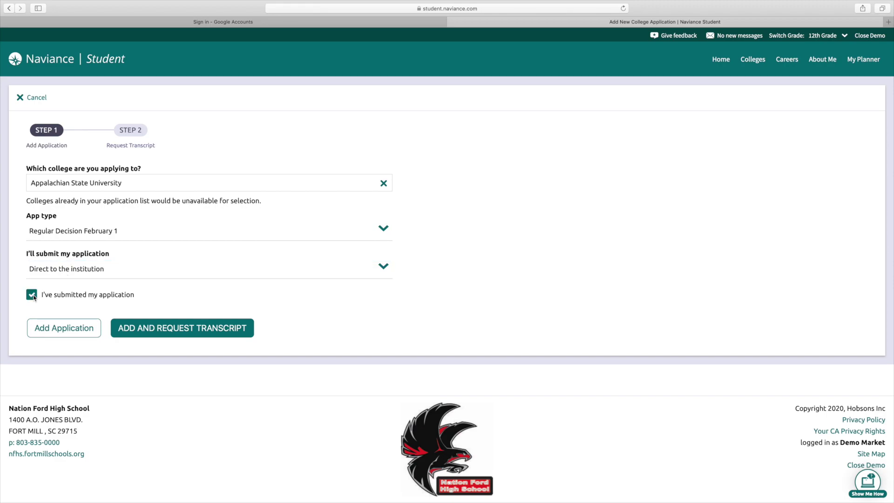
left_click(33, 296)
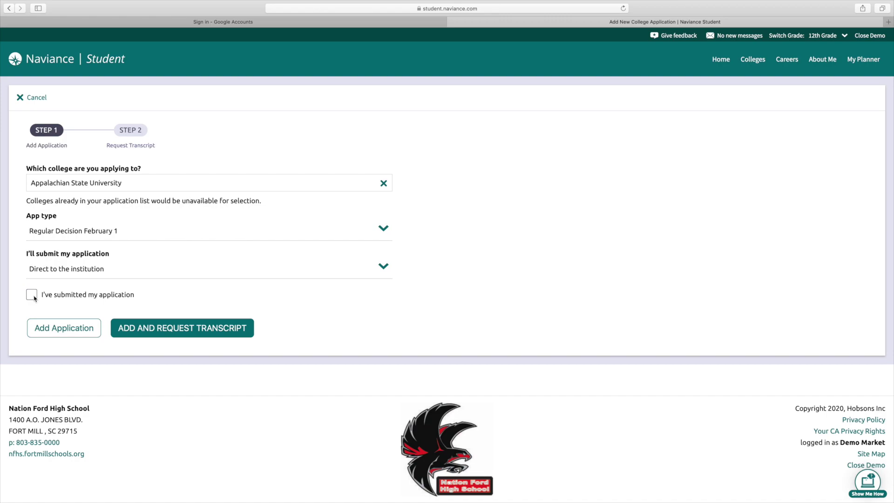
left_click(148, 327)
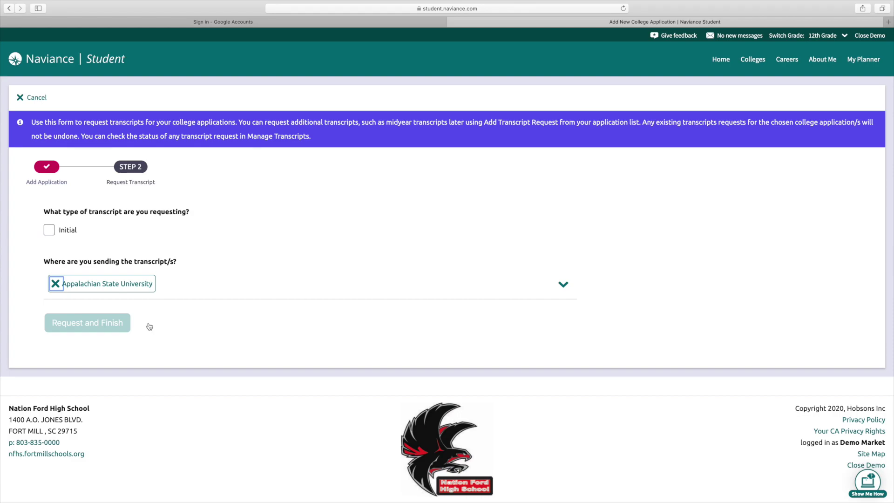
Step: Request an Initial transcript for Appalachian State University and finish
left_click(51, 233)
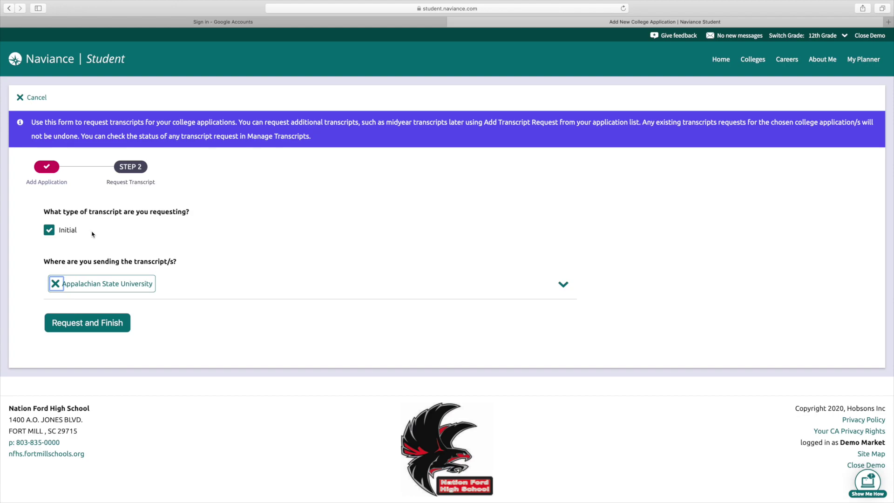
left_click(75, 325)
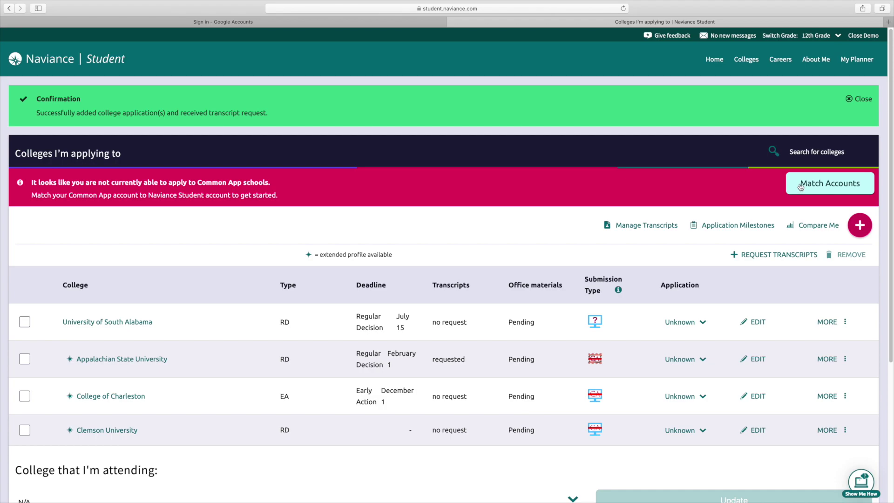
Step: Open the Common App account matching, then leave it unmatched via the Naviance Student logo
left_click(800, 187)
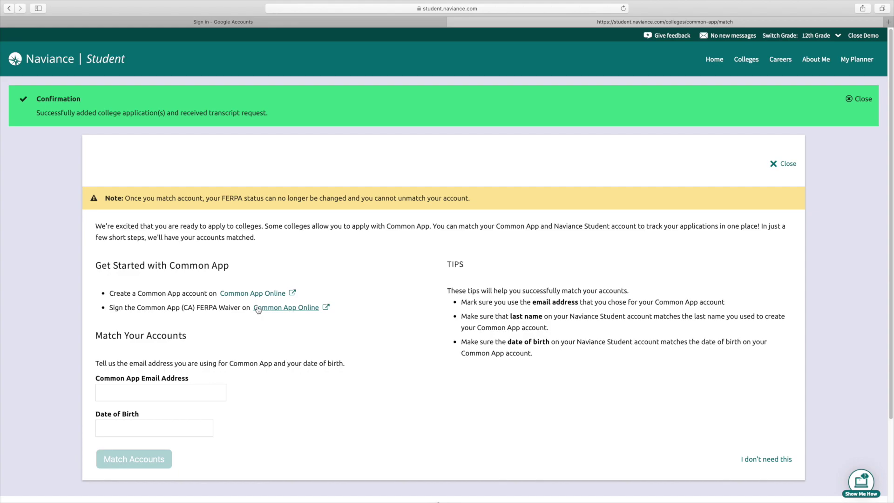
left_click(32, 68)
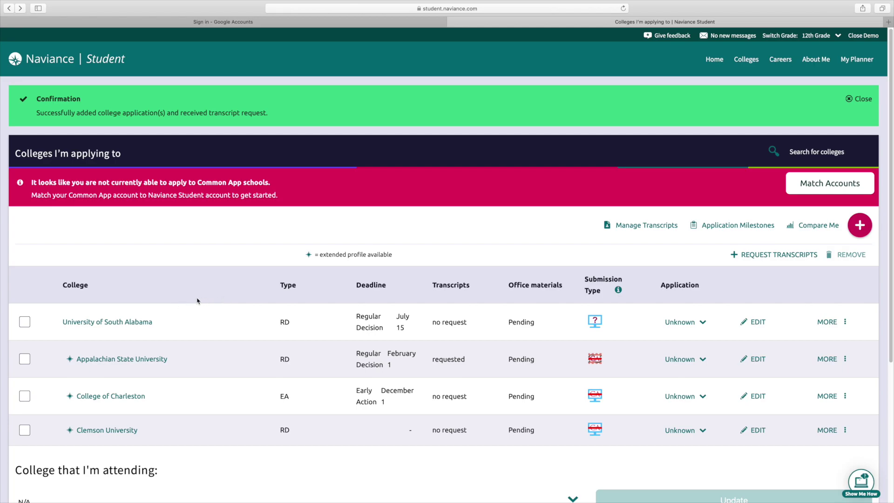
Step: Send Initial transcript requests to University of South Alabama, College of Charleston and Clemson University
left_click(754, 256)
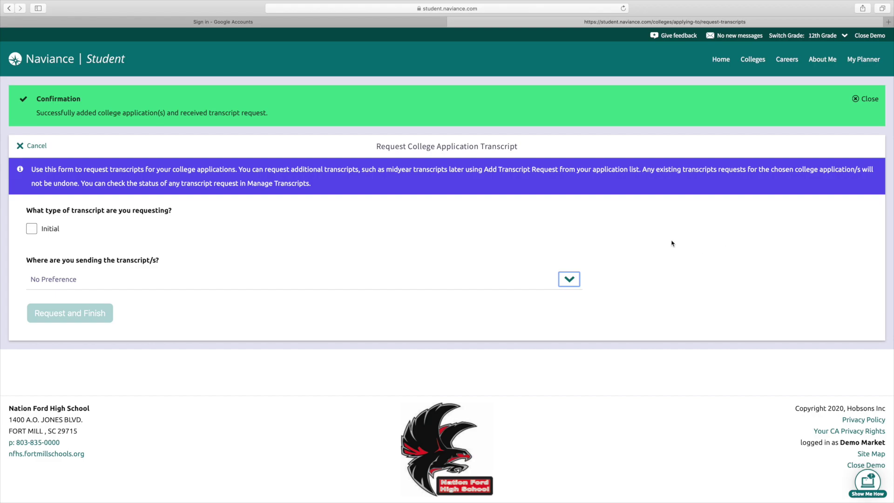
left_click(31, 229)
left_click(562, 278)
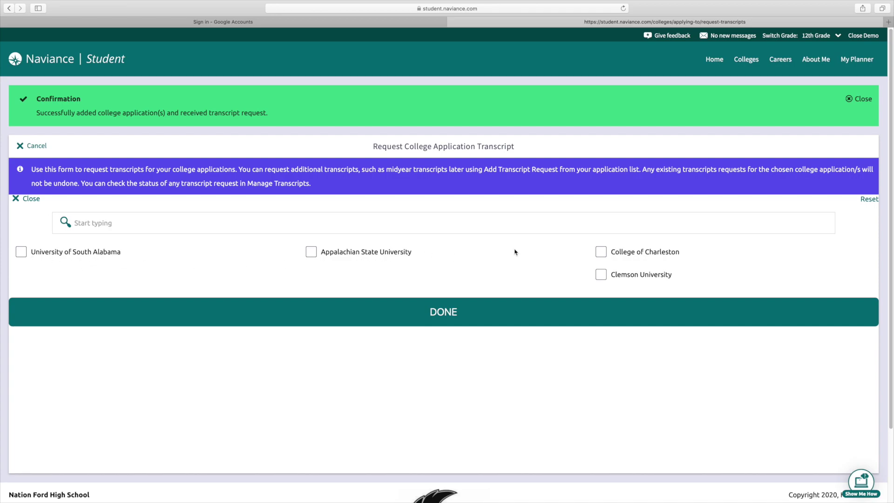
left_click(22, 252)
left_click(601, 252)
left_click(601, 274)
left_click(444, 310)
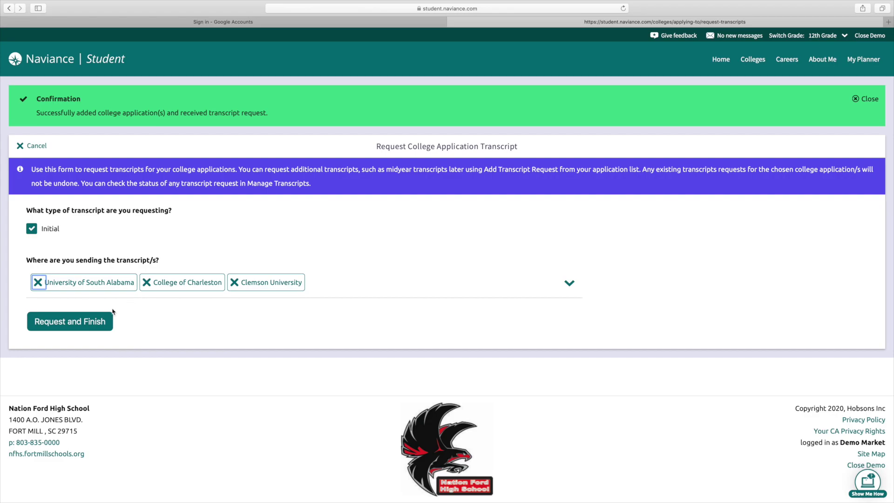
left_click(95, 320)
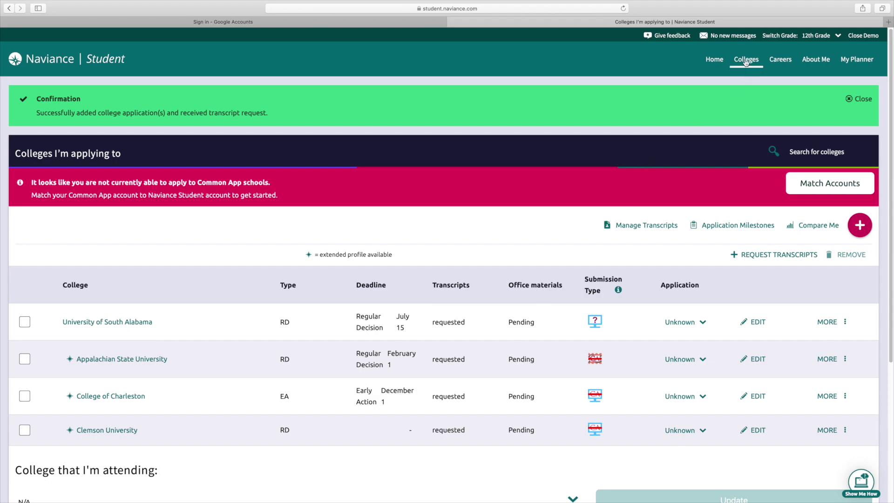
mouse_move(746, 62)
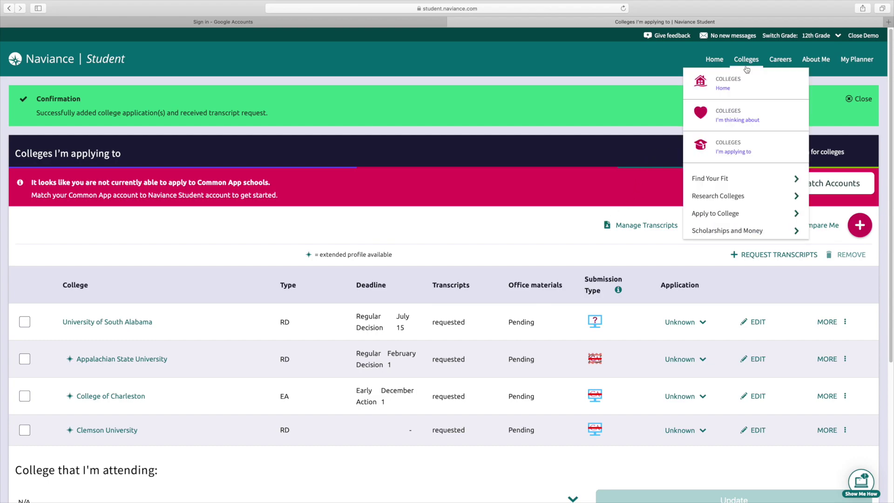
Step: Go to Colleges Home and open Letters of Recommendation under Apply to Colleges
left_click(728, 87)
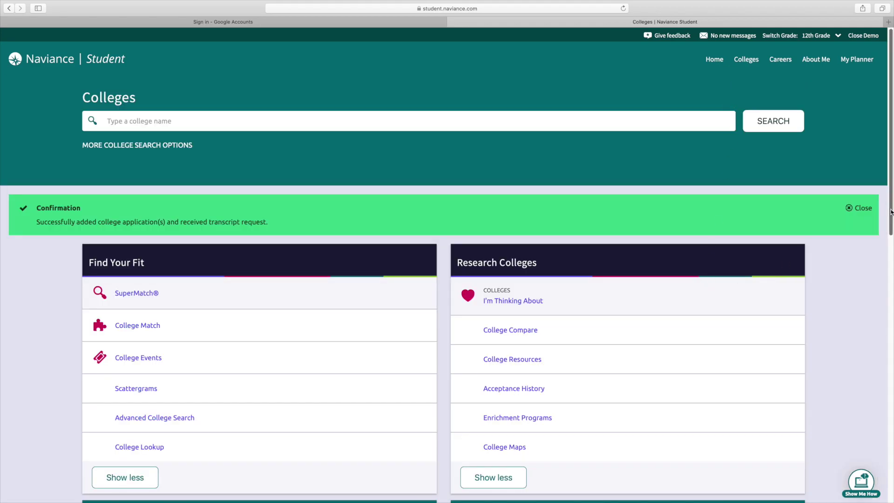
left_click_drag(890, 212, 890, 226)
scroll(890, 226, "down", 5)
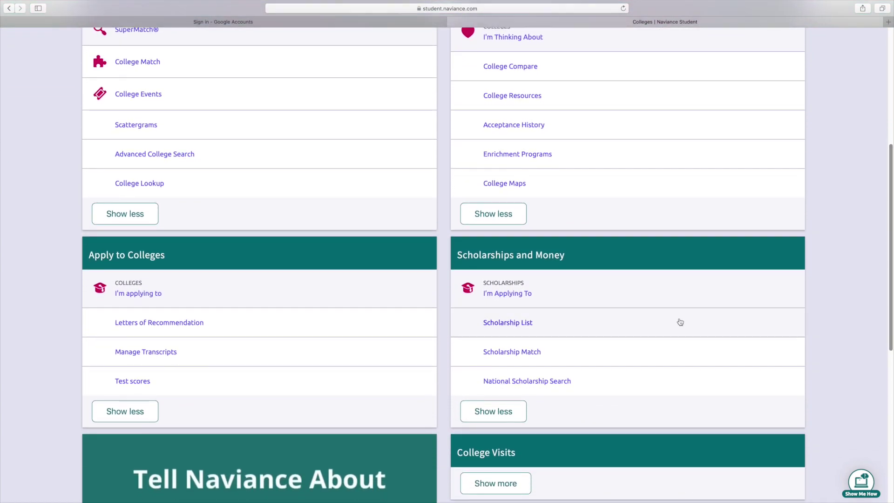
left_click(187, 326)
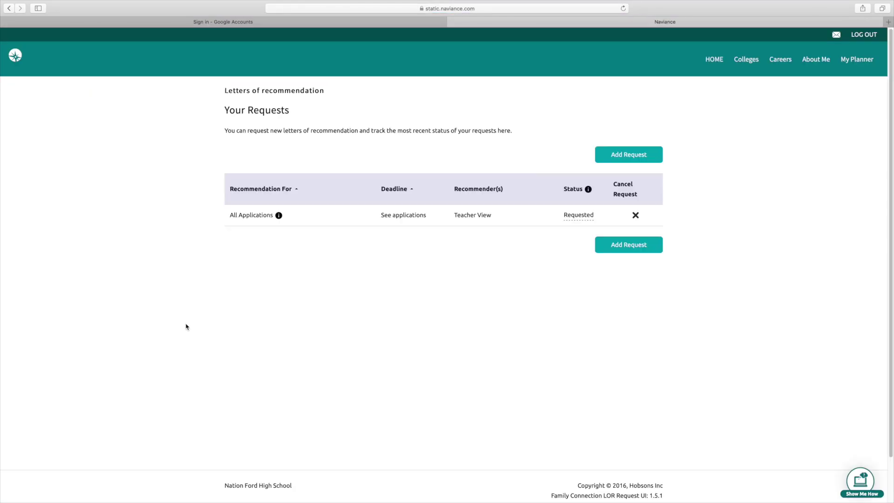
Step: Start a new recommendation request and select the recommending teacher
left_click(612, 163)
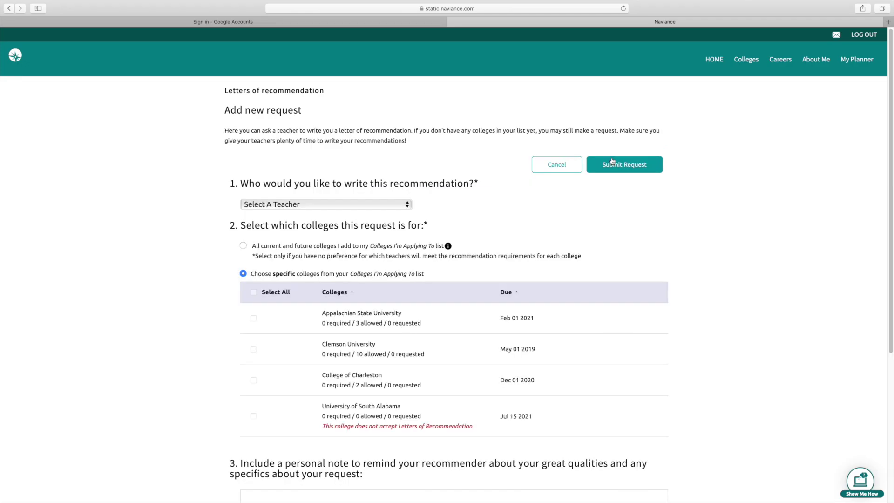
left_click(332, 205)
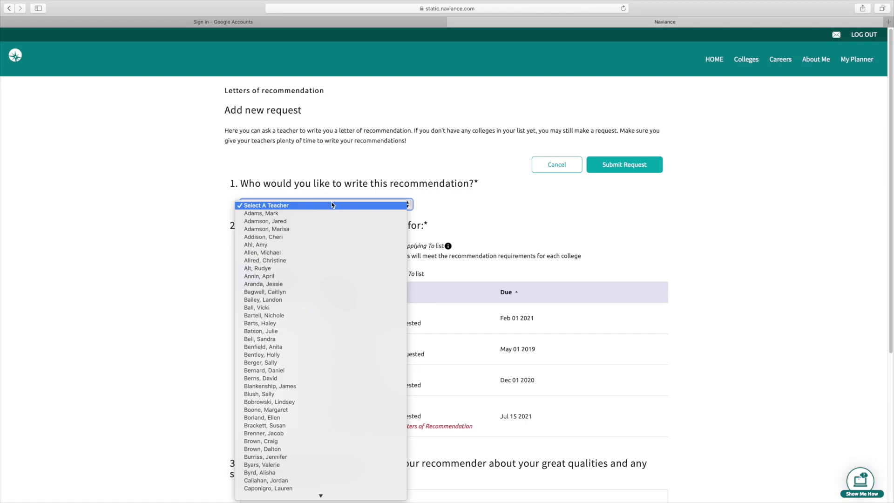
left_click(292, 379)
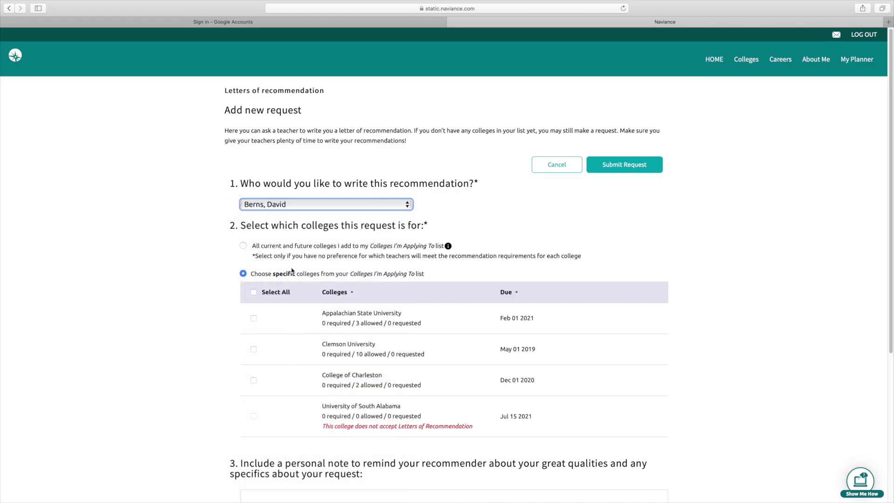
Step: Limit the request to Appalachian State University and Clemson University and submit it
left_click(243, 246)
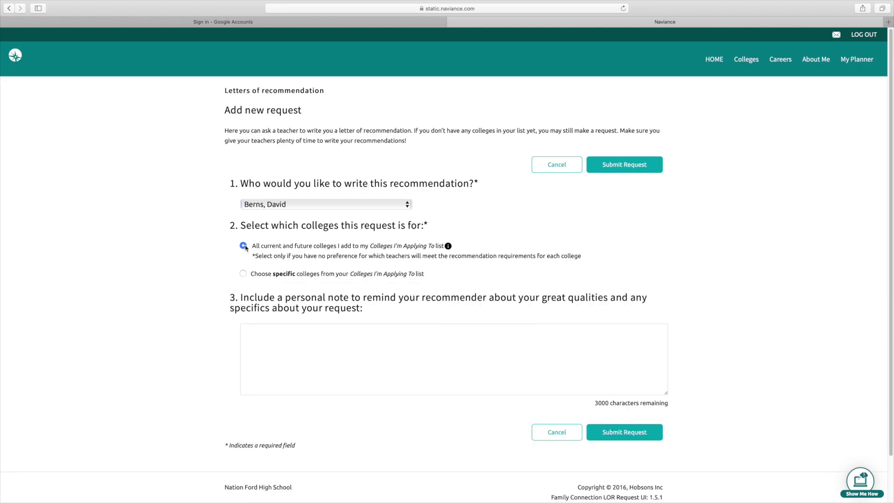
left_click(244, 274)
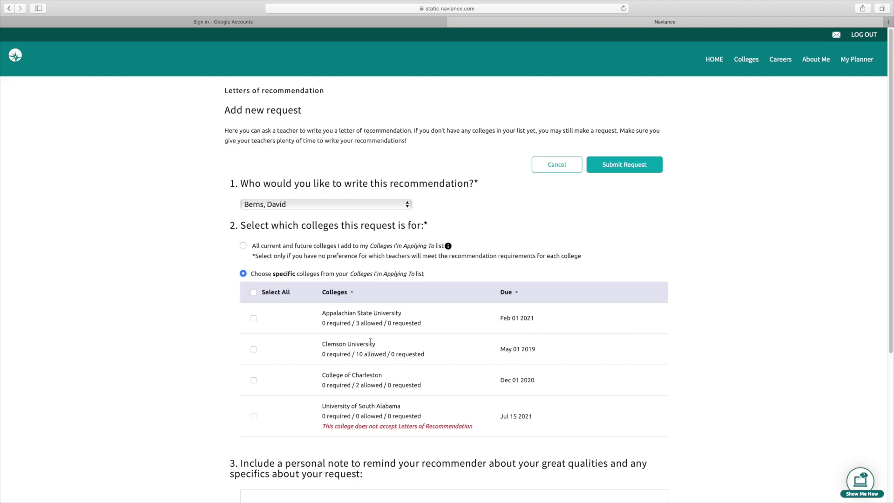
left_click(254, 319)
left_click(253, 351)
left_click_drag(891, 309, 891, 346)
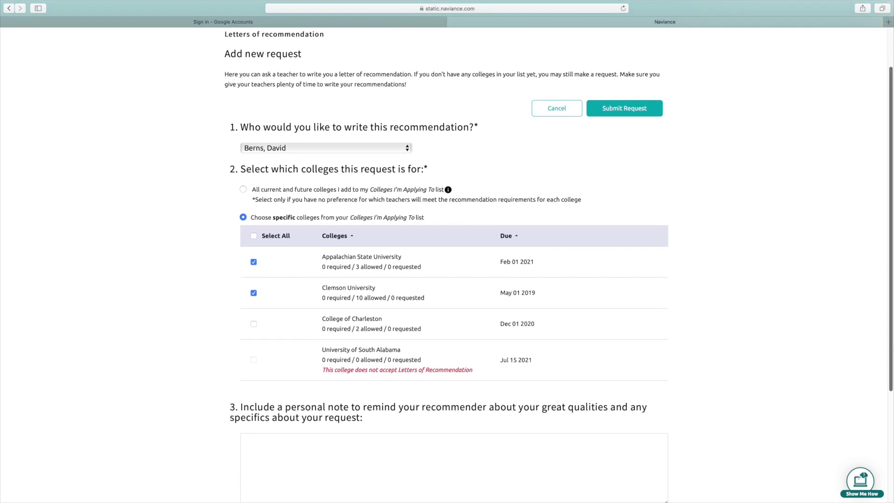
scroll(824, 326, "down", 1)
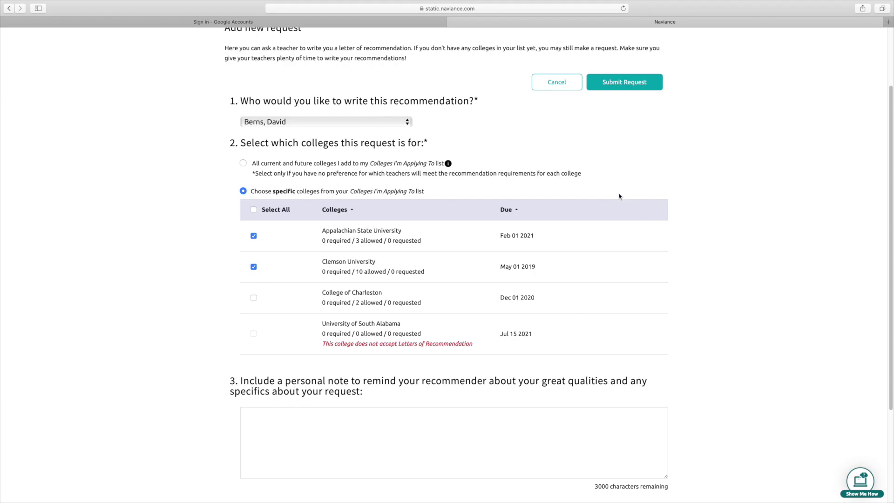
left_click(634, 84)
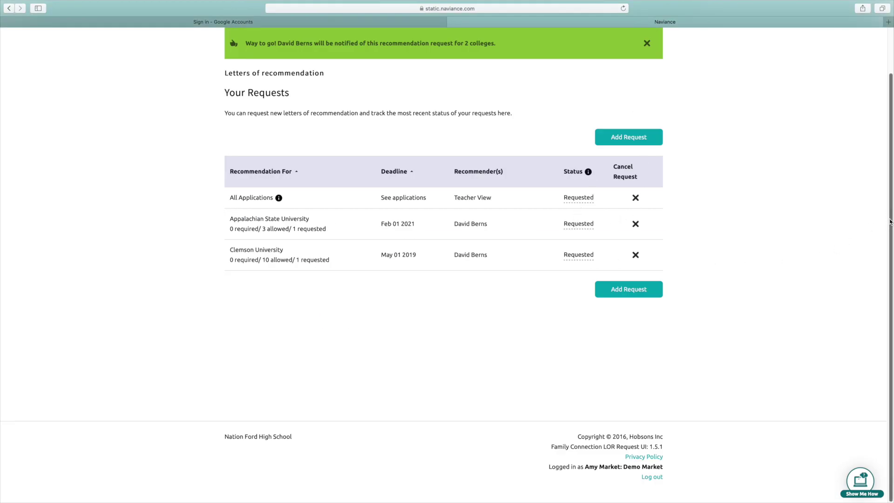
Step: Return to the Colleges home page and scroll down to its Find Your Fit, Research and Apply sections
scroll(882, 196, "up", 2)
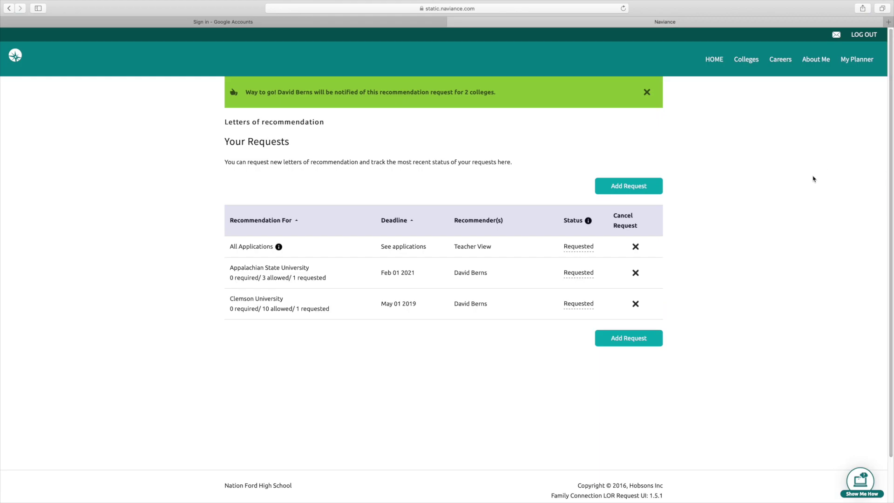
left_click(747, 59)
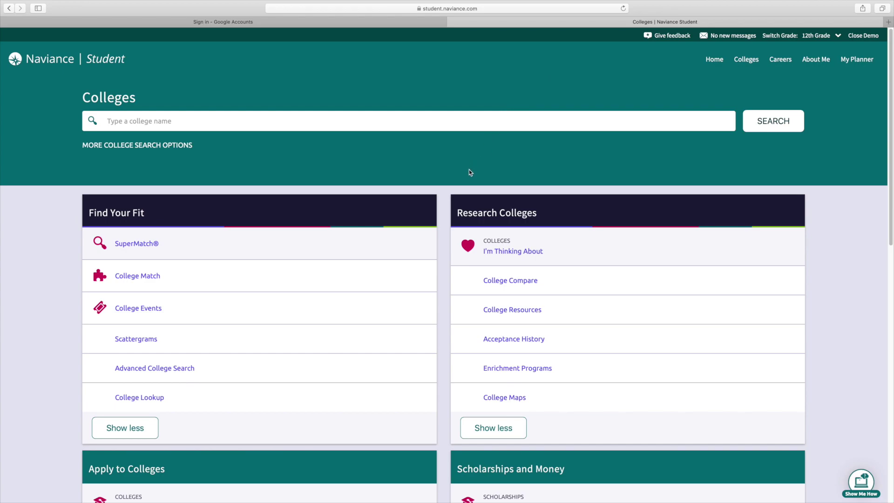
scroll(885, 175, "down", 5)
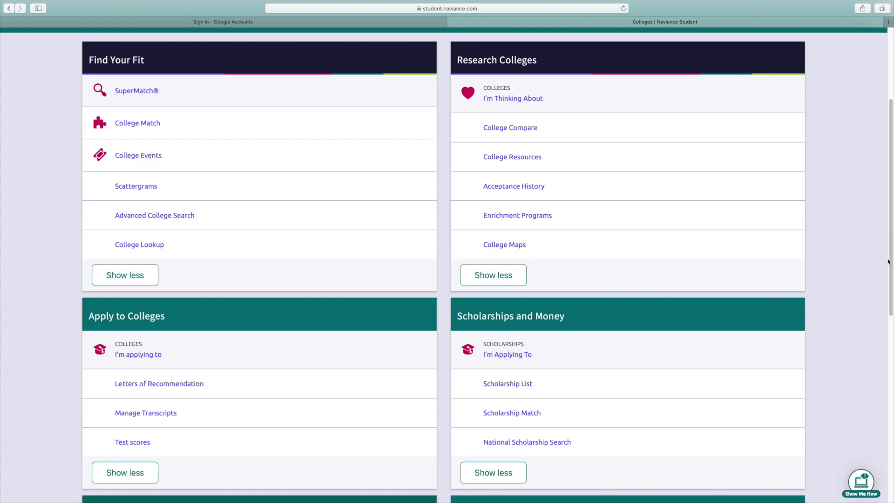
left_click_drag(888, 262, 870, 201)
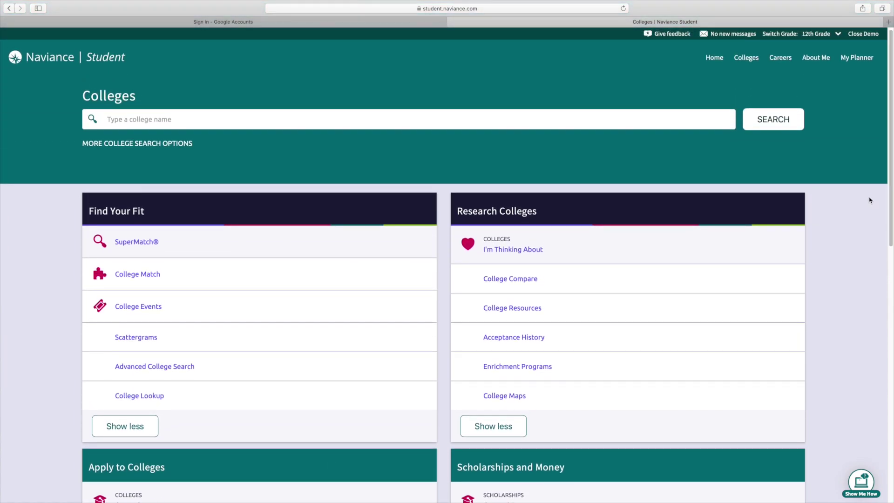
Step: View the College Match suggestions, then go back to the Colleges overview page
left_click(140, 276)
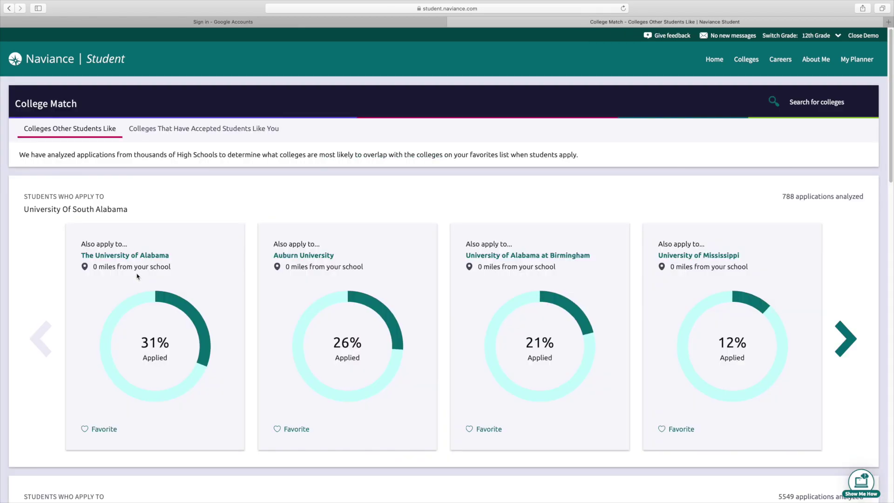
left_click_drag(890, 172, 890, 195)
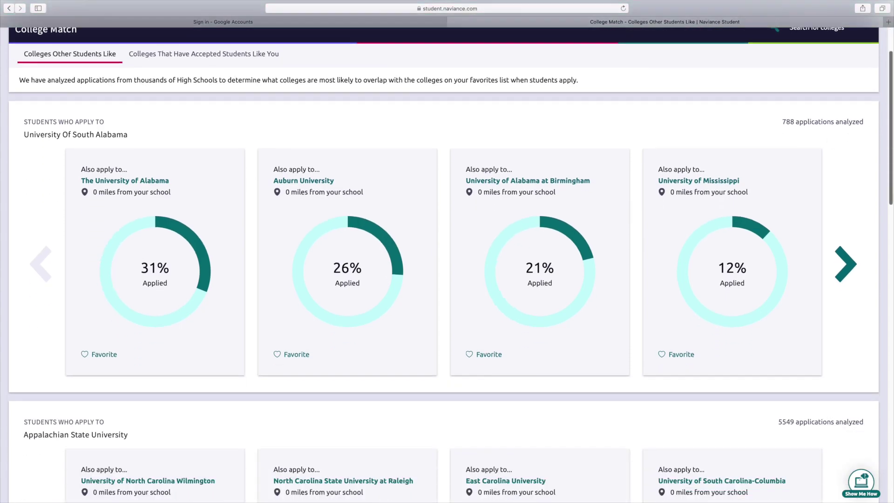
scroll(877, 188, "down", 4)
scroll(877, 188, "up", 4)
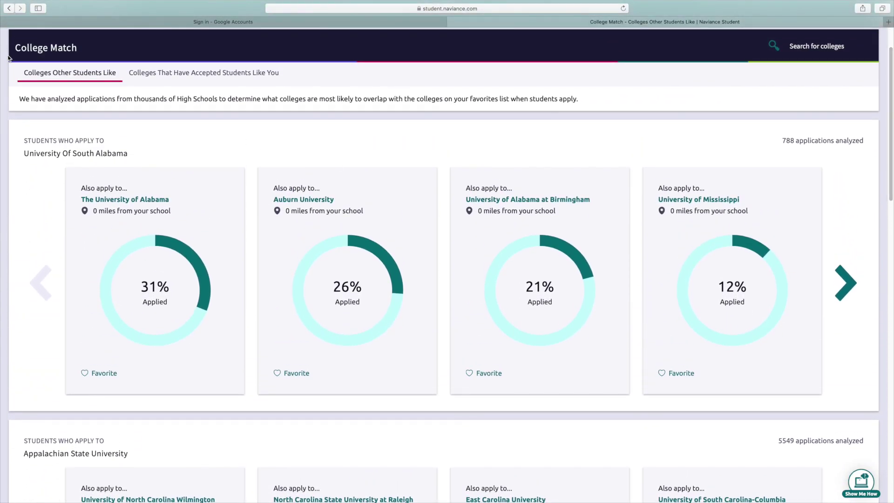
left_click(9, 8)
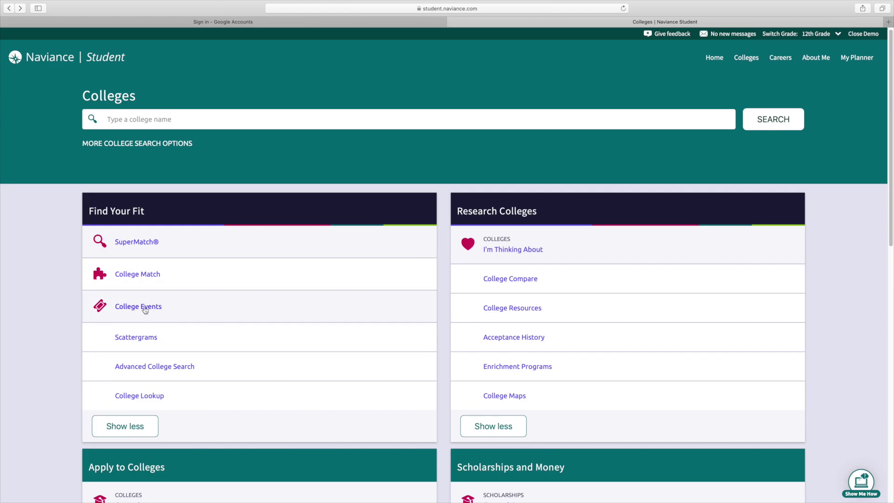
Step: Open SuperMatch and add South Carolina and Alaska as location criteria
left_click(140, 242)
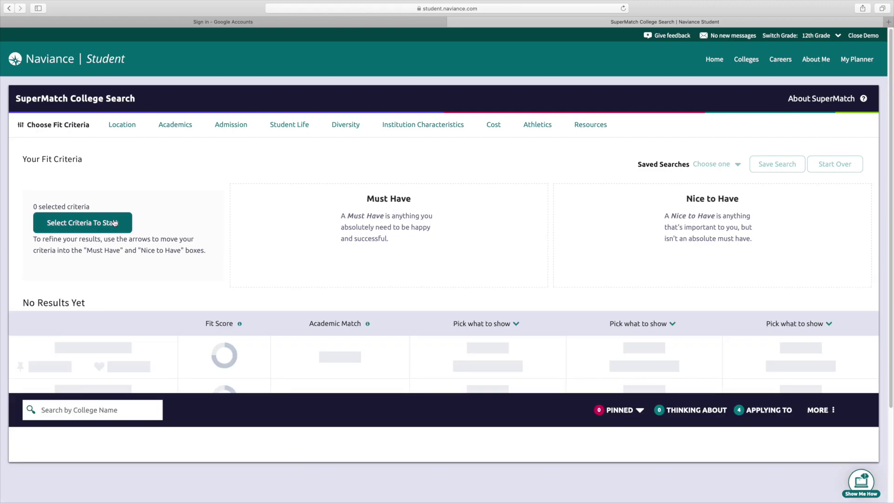
left_click(114, 224)
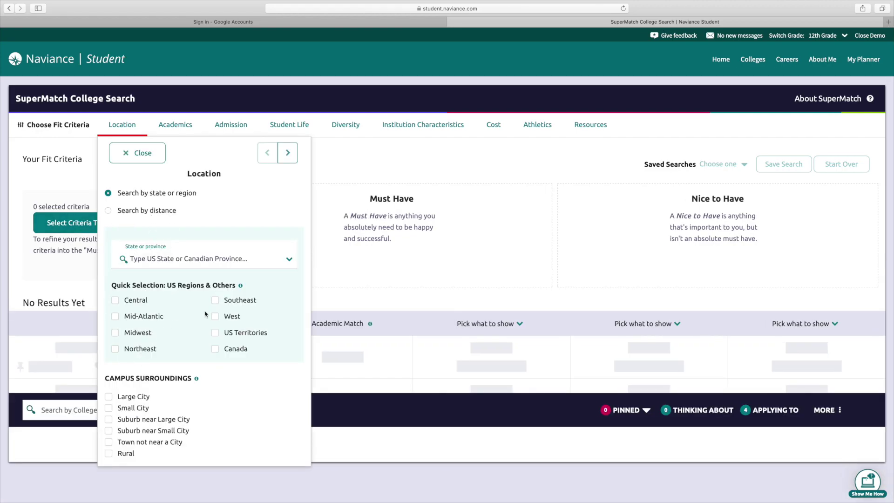
left_click(204, 267)
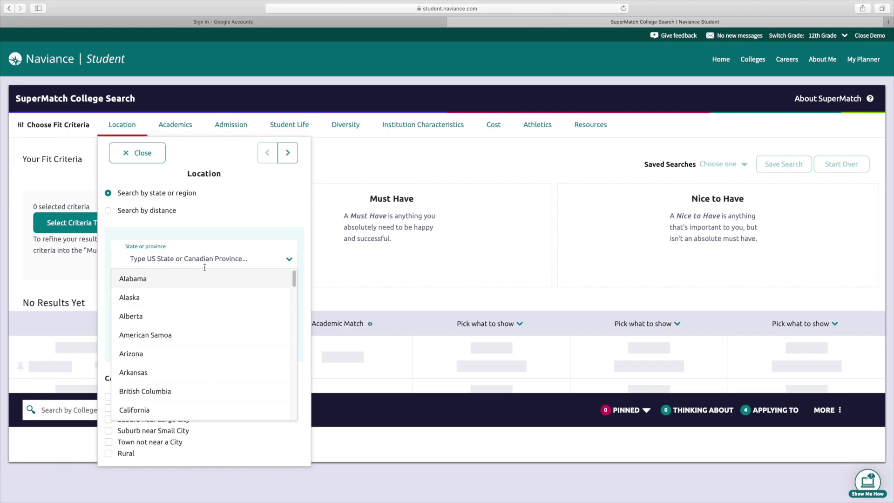
type("south")
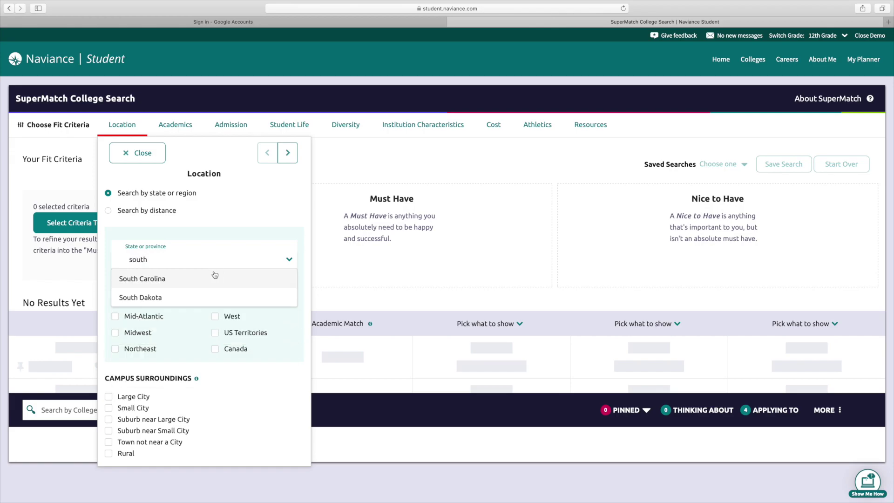
left_click(213, 277)
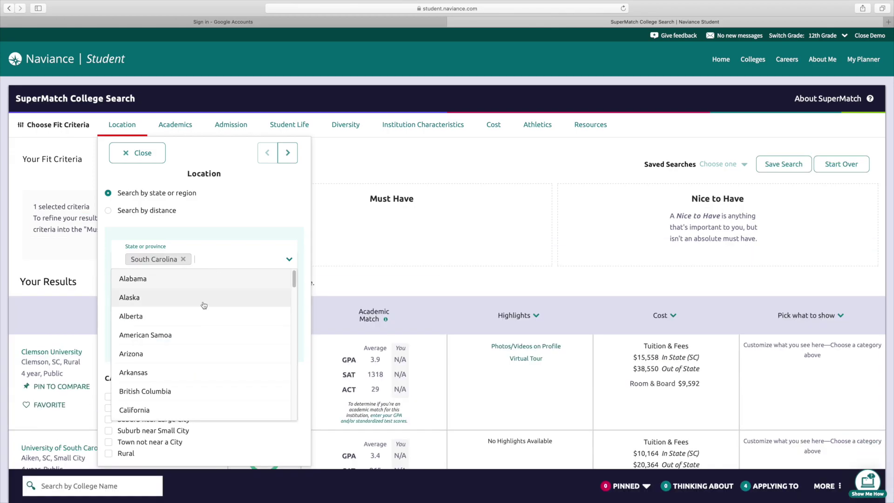
left_click(207, 302)
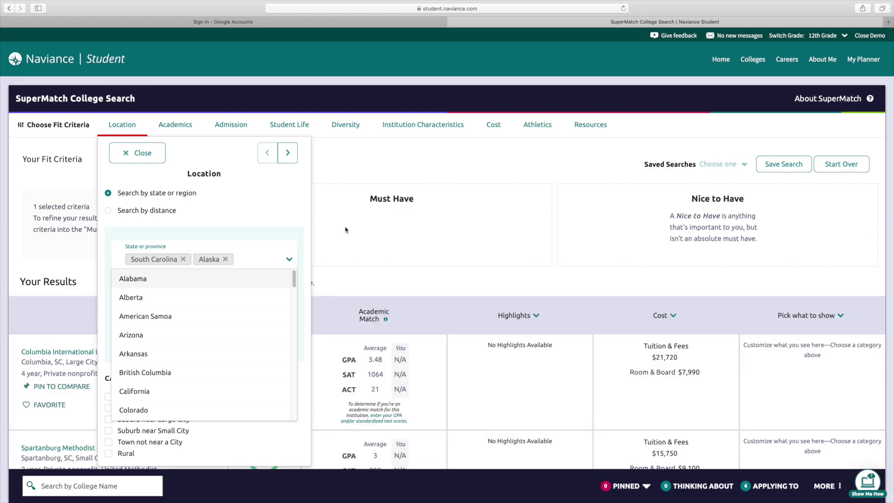
left_click(269, 210)
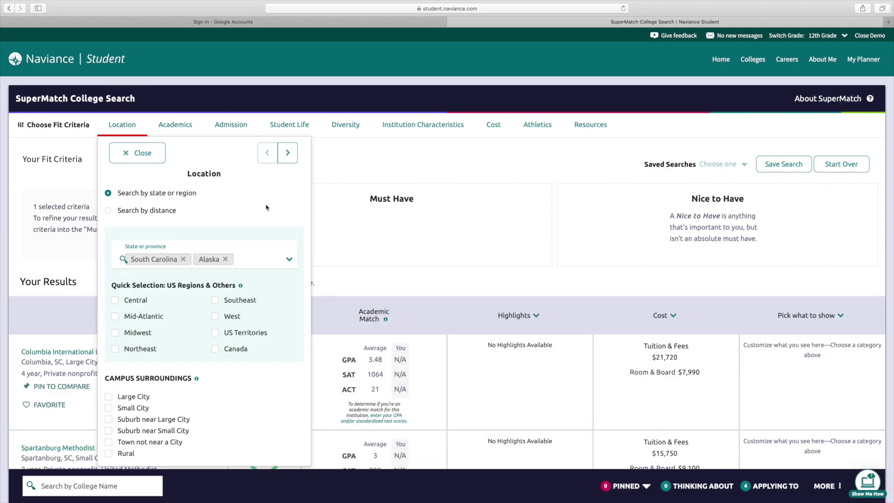
left_click(186, 130)
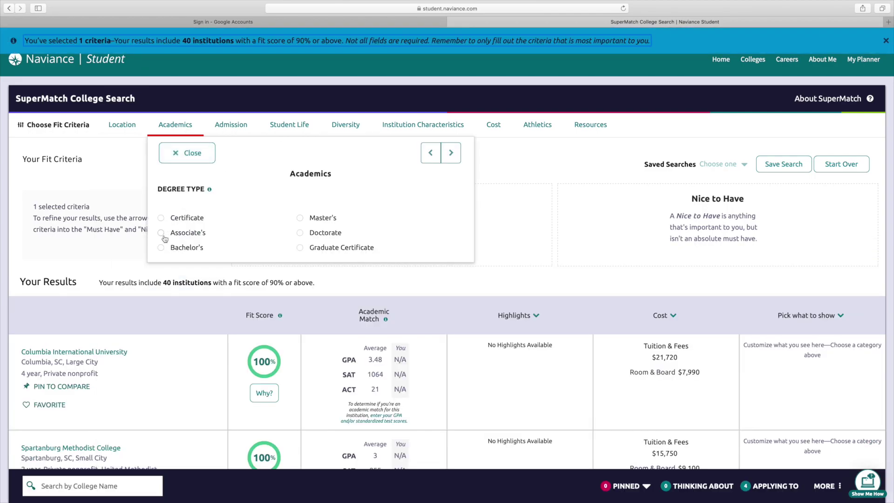
Step: Require a bachelor's degree and add Accounting and Finance as the major
left_click(161, 247)
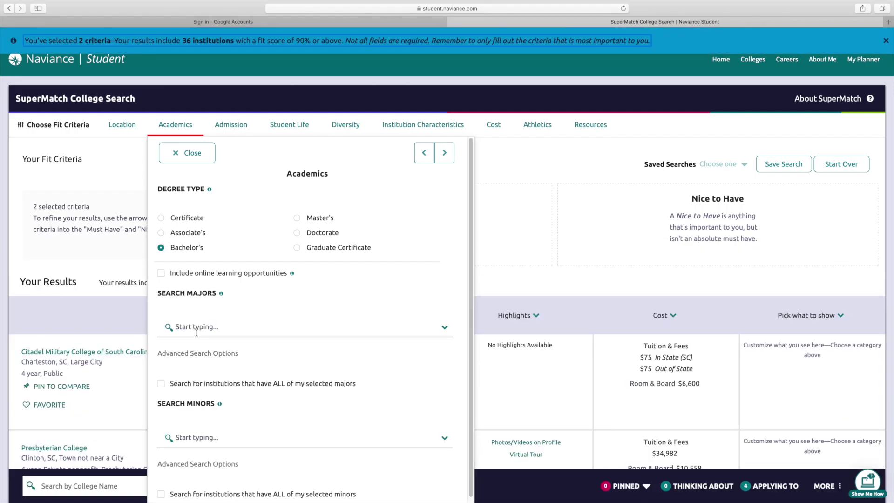
left_click(196, 328)
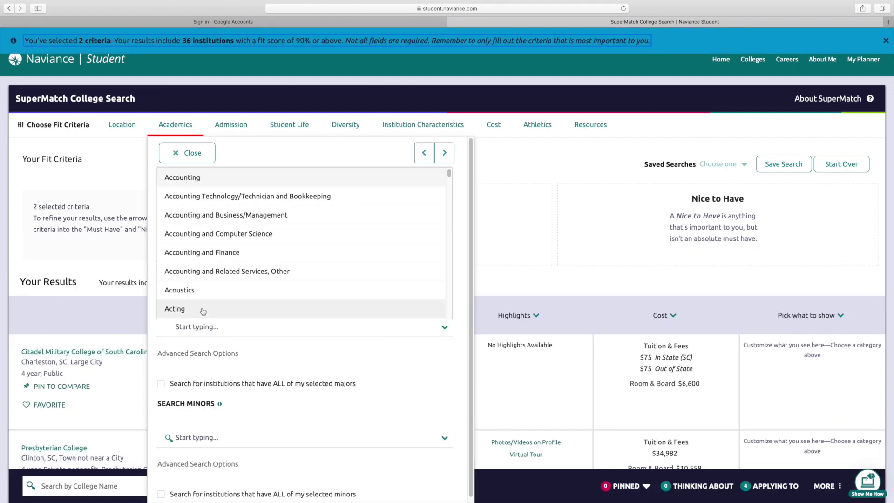
left_click(213, 260)
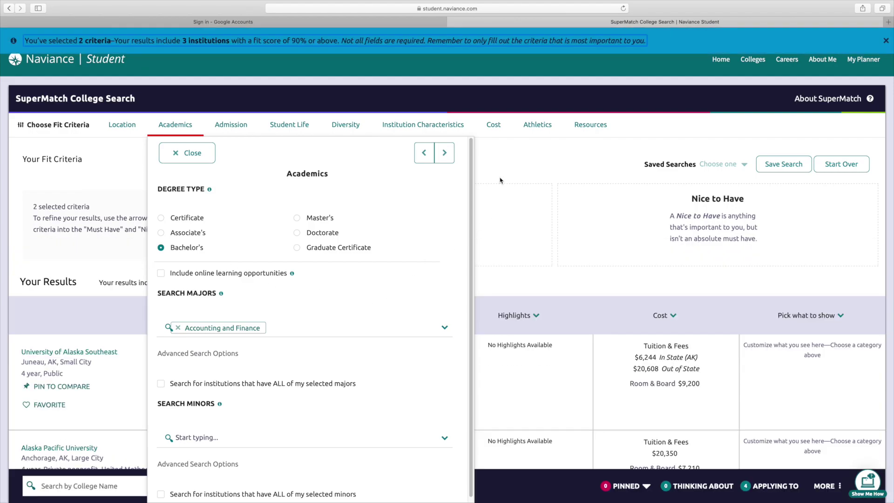
Step: Close the criteria panel and summary banner, then scroll through the matching colleges
left_click(500, 180)
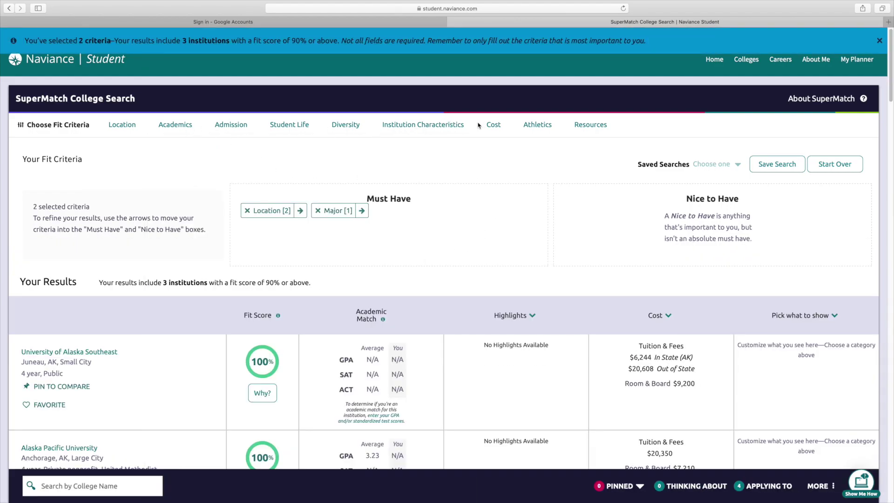
left_click(879, 41)
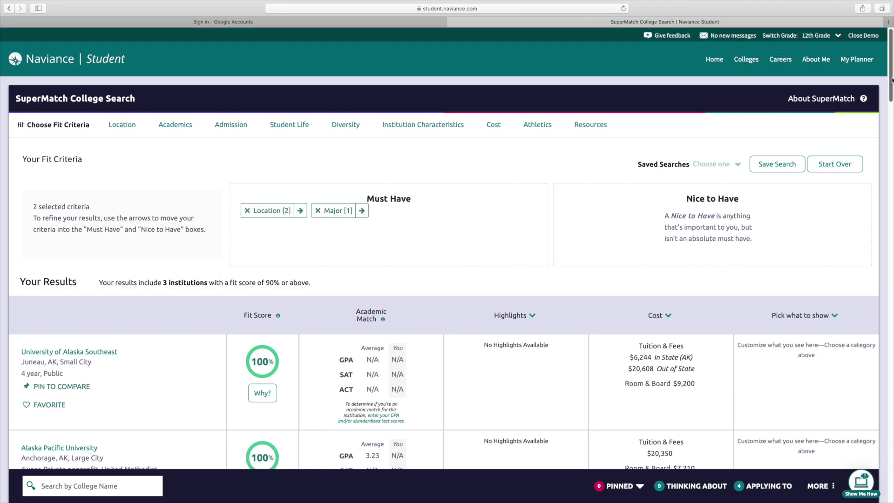
scroll(892, 80, "down", 5)
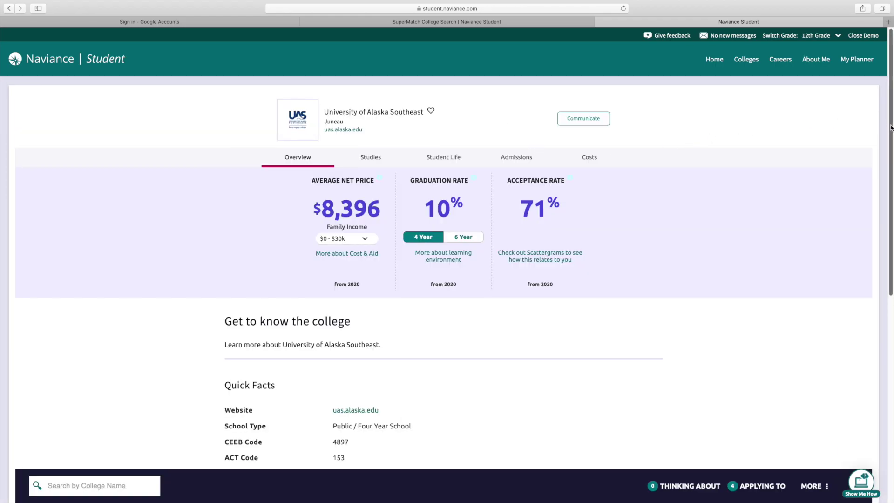
Step: Scroll through the University of Alaska Southeast profile, then return to the Home dashboard
left_click_drag(891, 126, 891, 243)
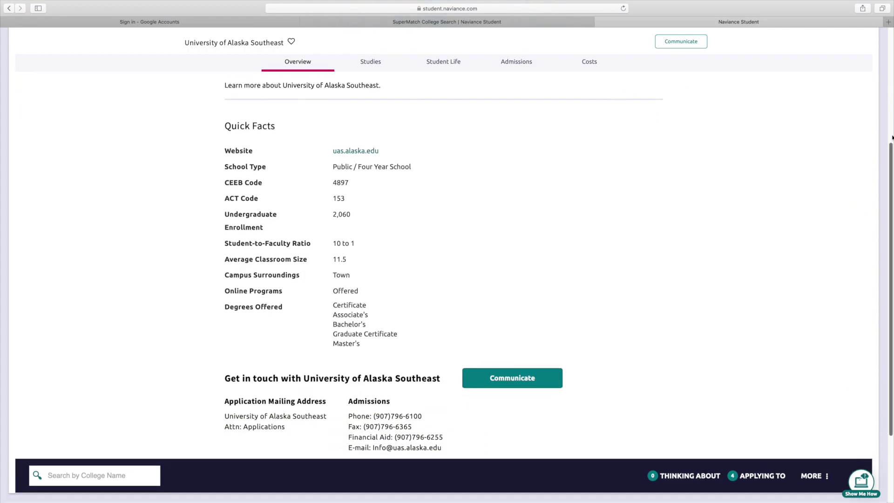
left_click_drag(891, 148, 891, 31)
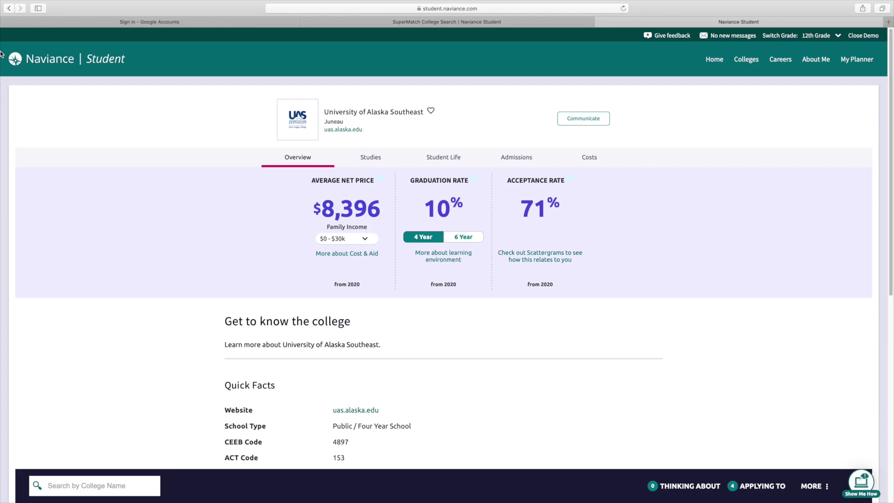
left_click(21, 62)
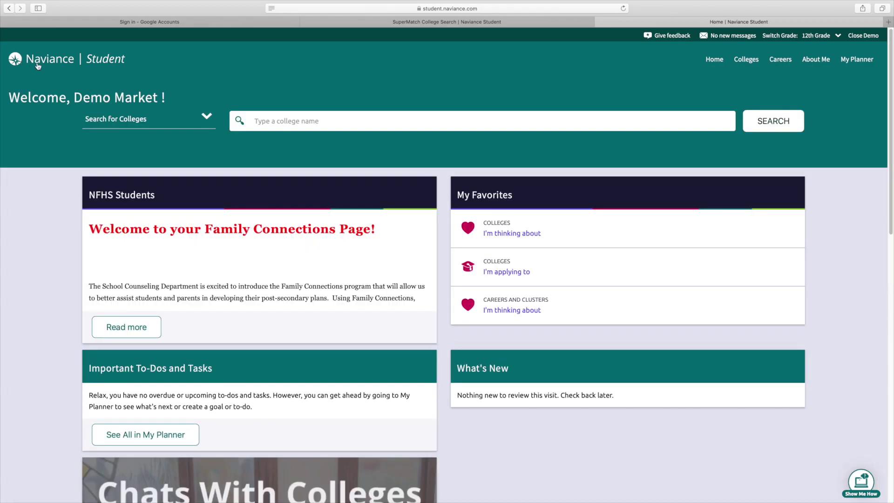
left_click(787, 68)
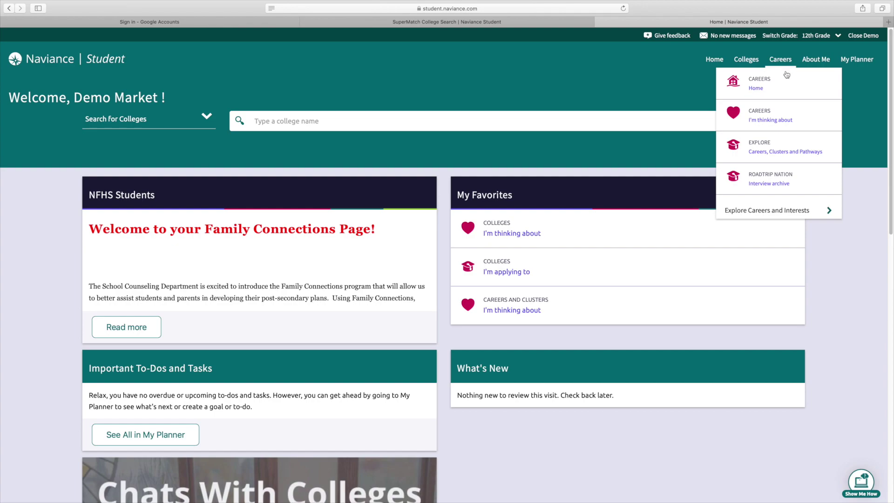
left_click(841, 253)
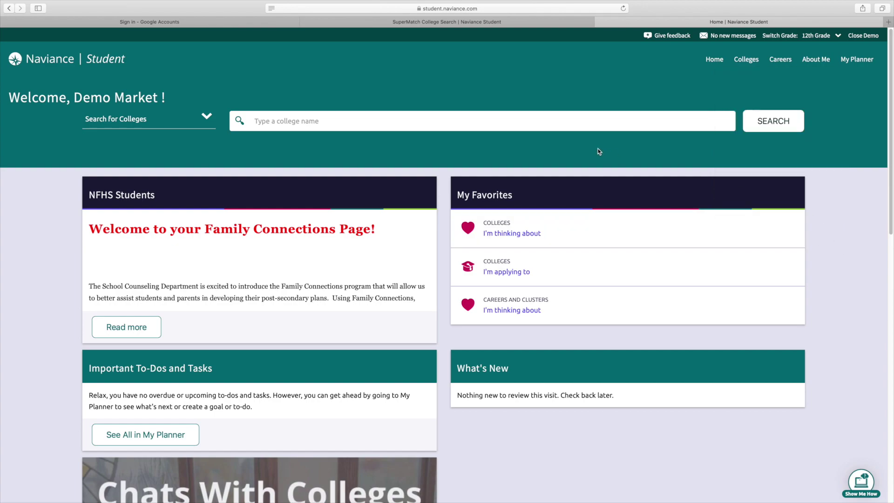